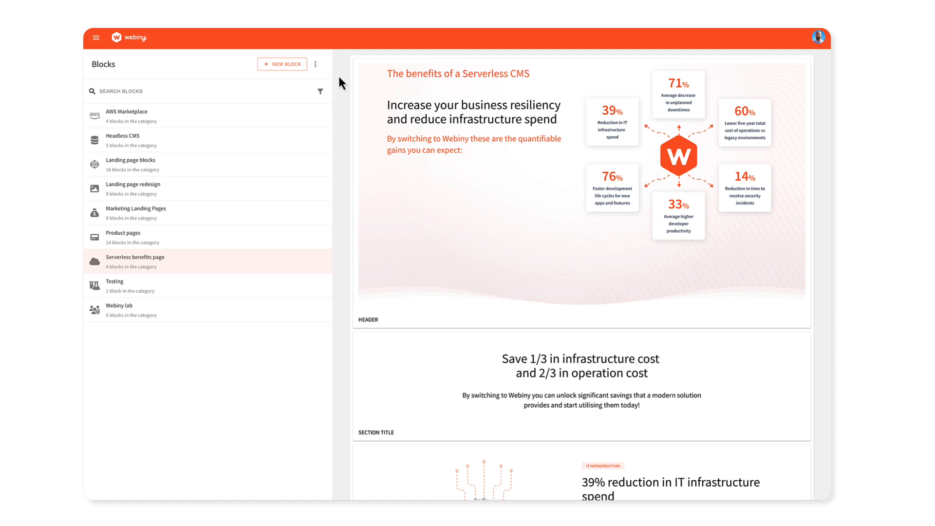
Export the blocks from the Serverless benefits page category, download the ZIP archive and close the export dialog.
left_click(315, 64)
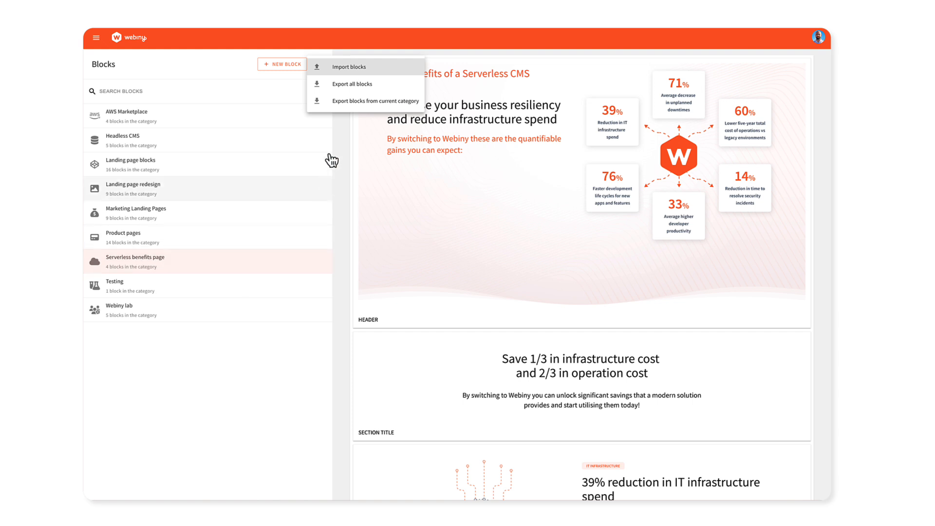
left_click(352, 102)
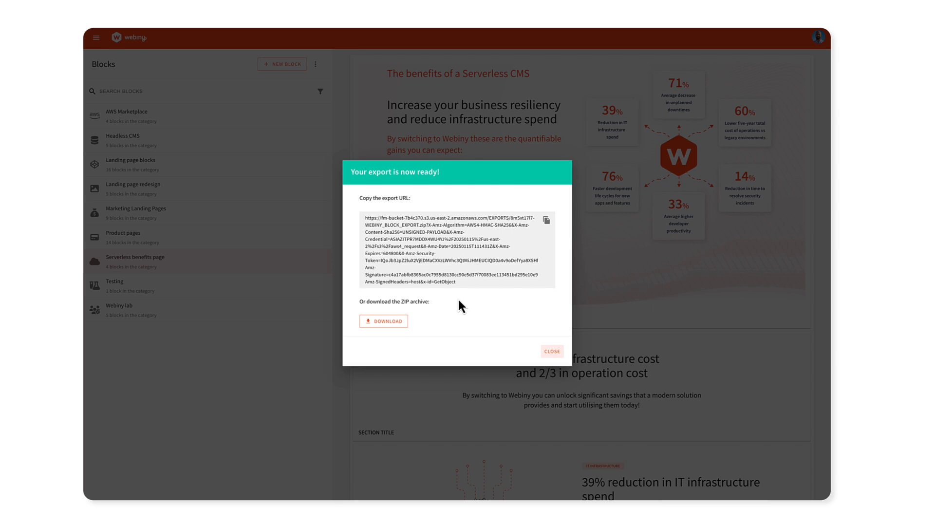
left_click(394, 325)
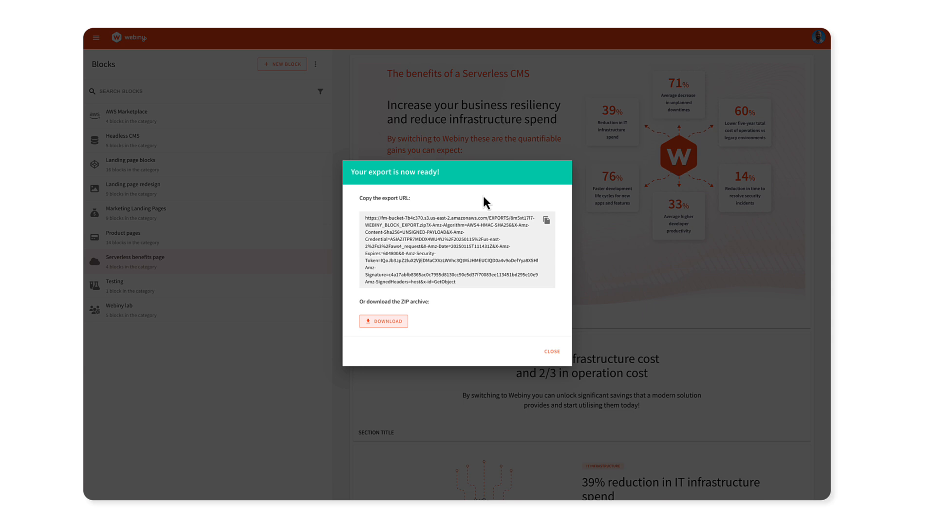
mouse_move(83, 448)
left_click(553, 352)
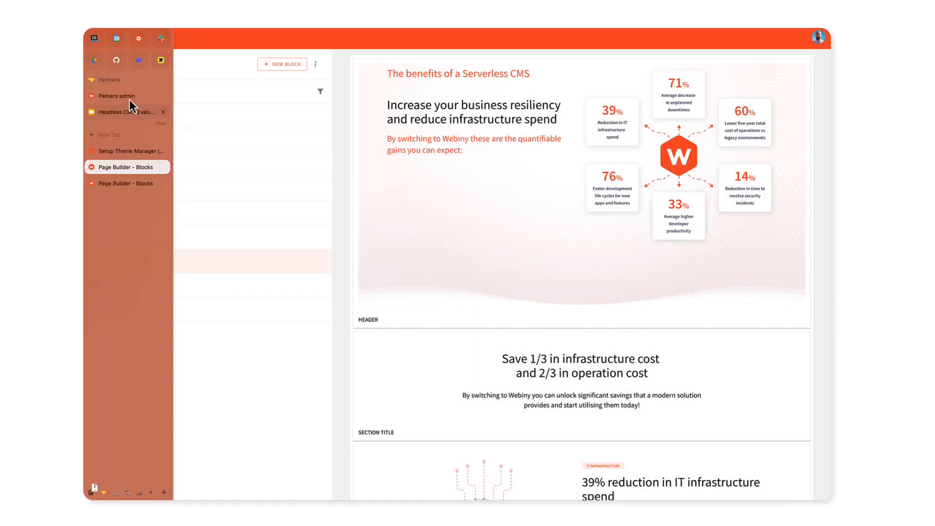
Switch to the "Patners admin" Webiny project and open its Page Builder blocks list.
left_click(128, 97)
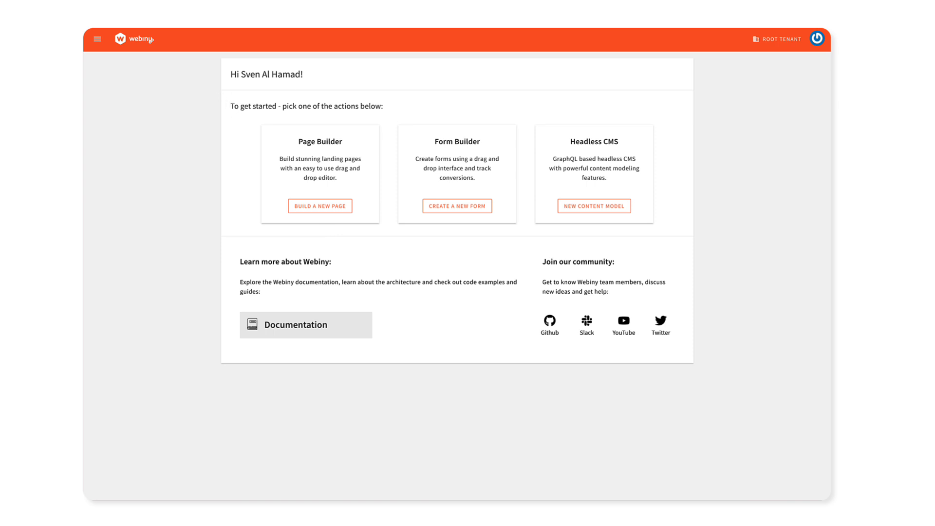
left_click(98, 39)
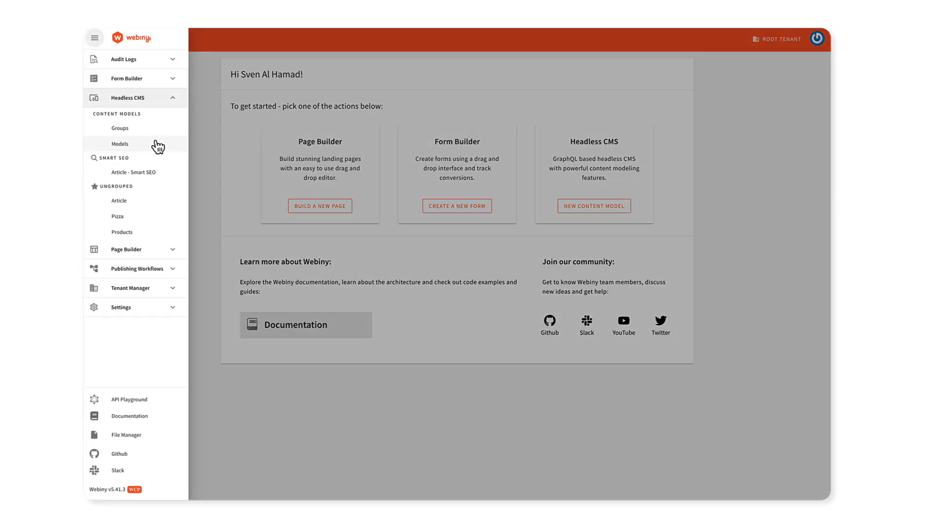
left_click(165, 100)
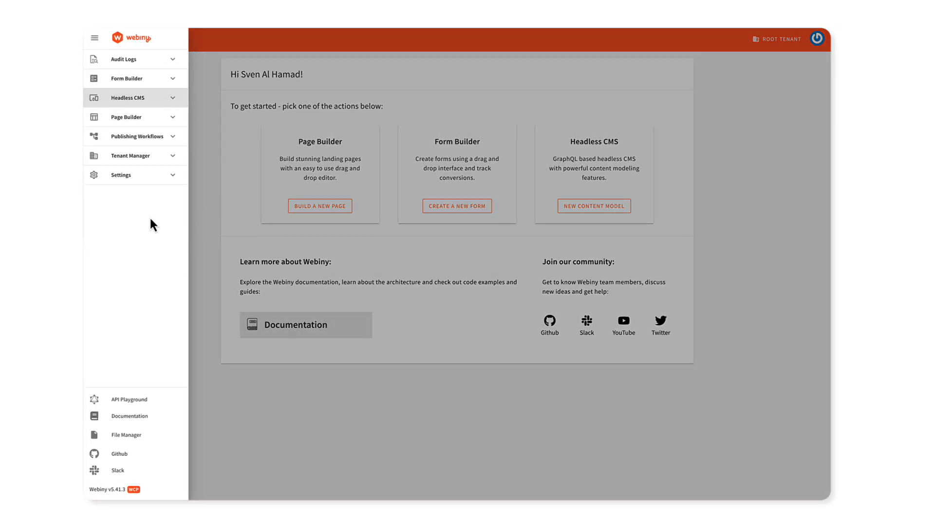
left_click(164, 120)
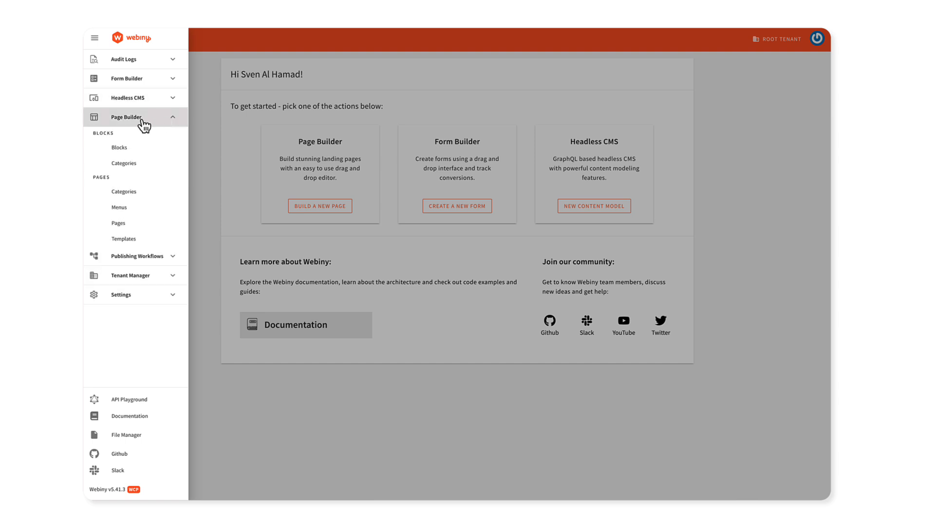
left_click(141, 148)
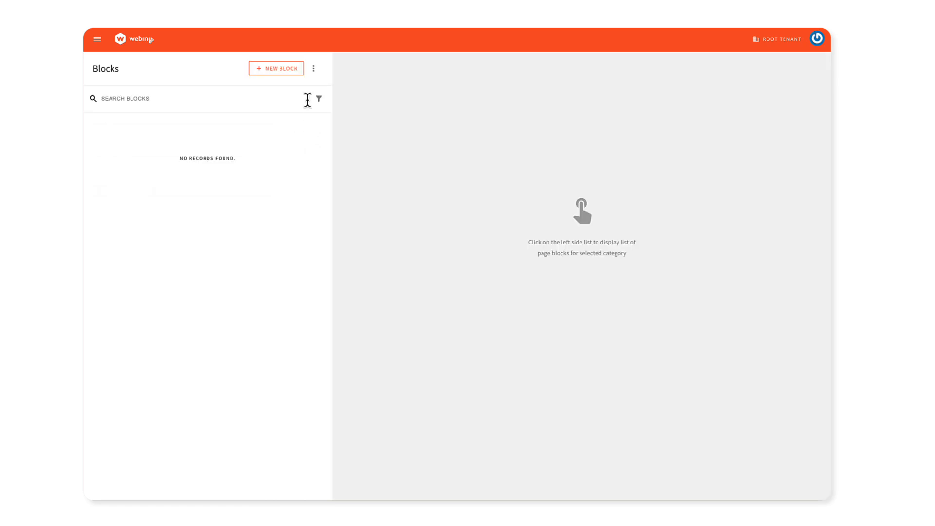
Start a block import in the target project, choosing to upload a file.
left_click(313, 68)
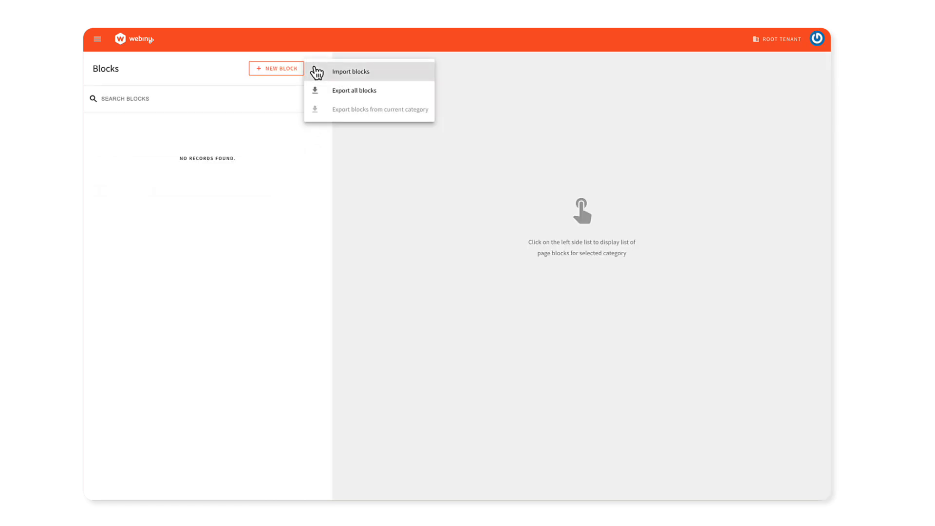
left_click(373, 76)
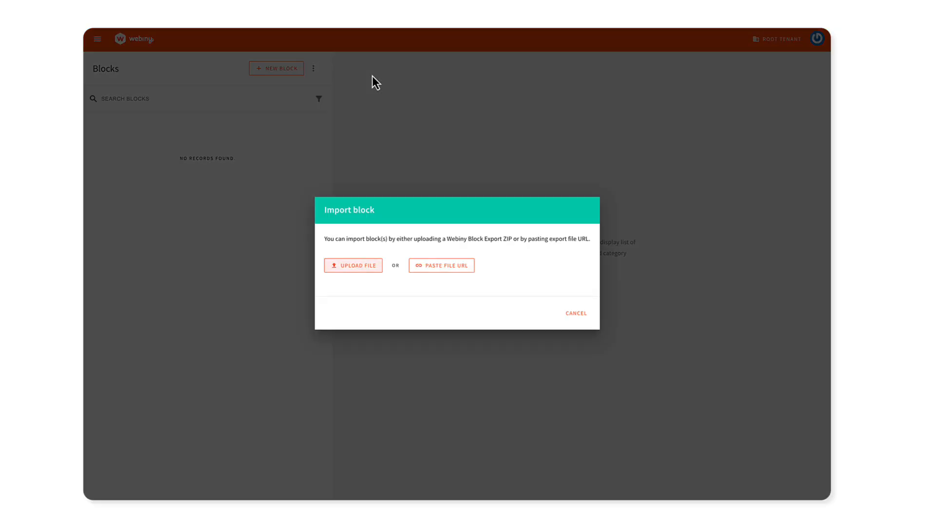
left_click(357, 267)
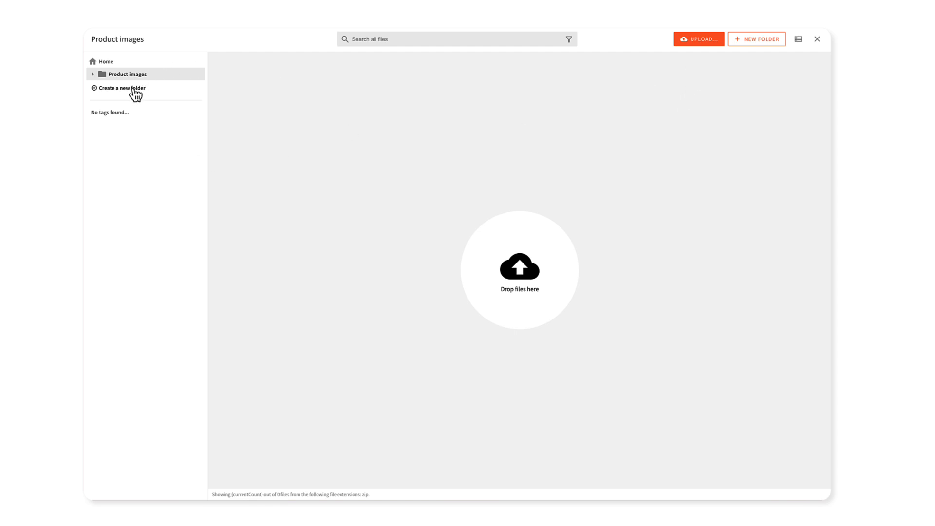
Create a file folder titled "Page builder blocks" under Home.
left_click(137, 89)
type("Paage")
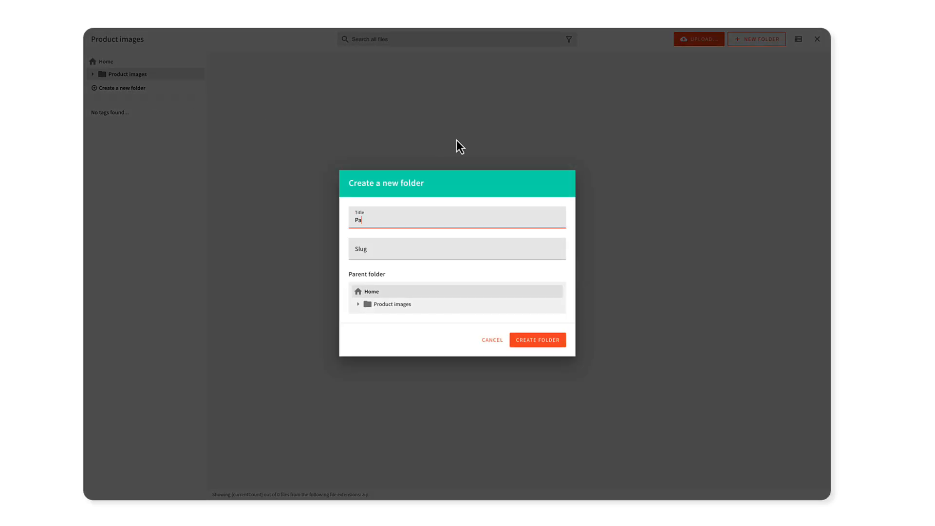
key("BackSpace")
key("BackSpace")
key("BackSpace")
type("ge builder blocks")
key("Tab")
left_click(548, 340)
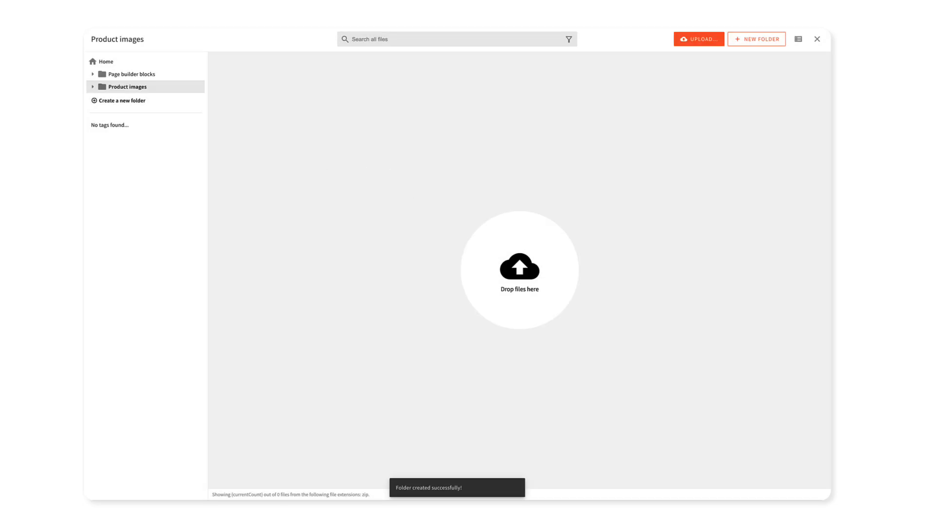
Upload the exported ZIP archive to import its blocks, check the import details and finish the import.
mouse_move(92, 477)
left_click_drag(100, 480, 417, 274)
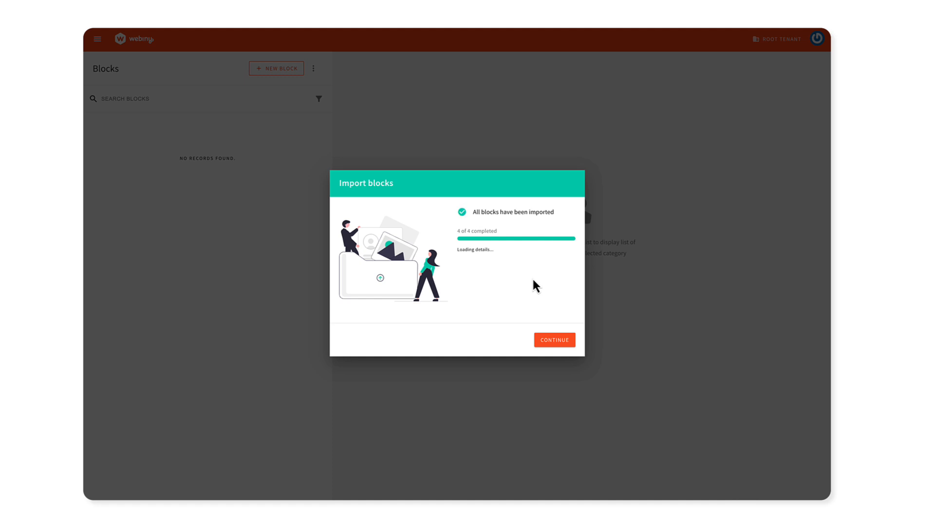
left_click(494, 266)
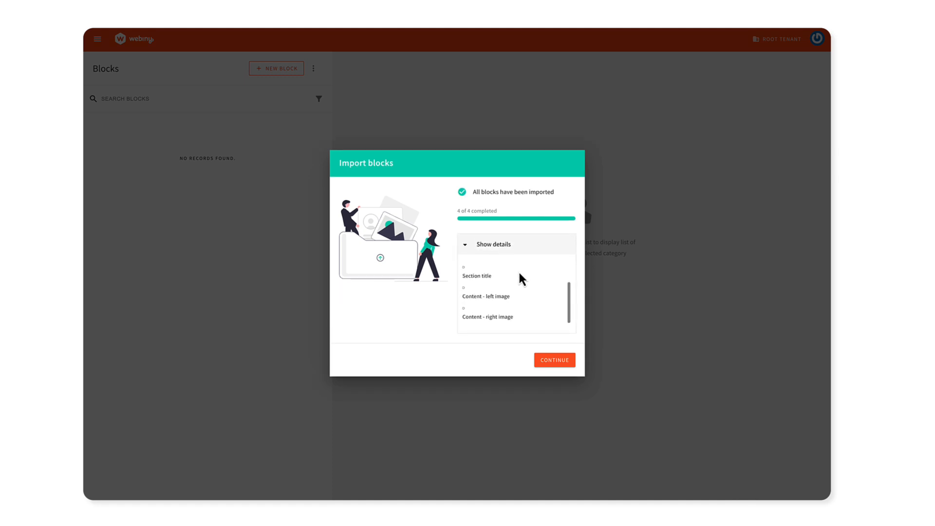
left_click(562, 363)
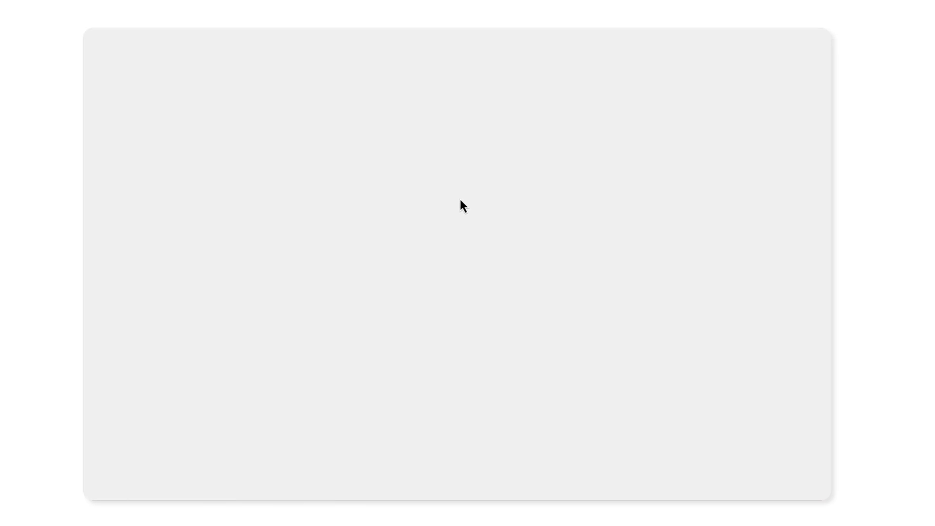
Open the imported Serverless benefits page category and look through its blocks.
left_click(144, 133)
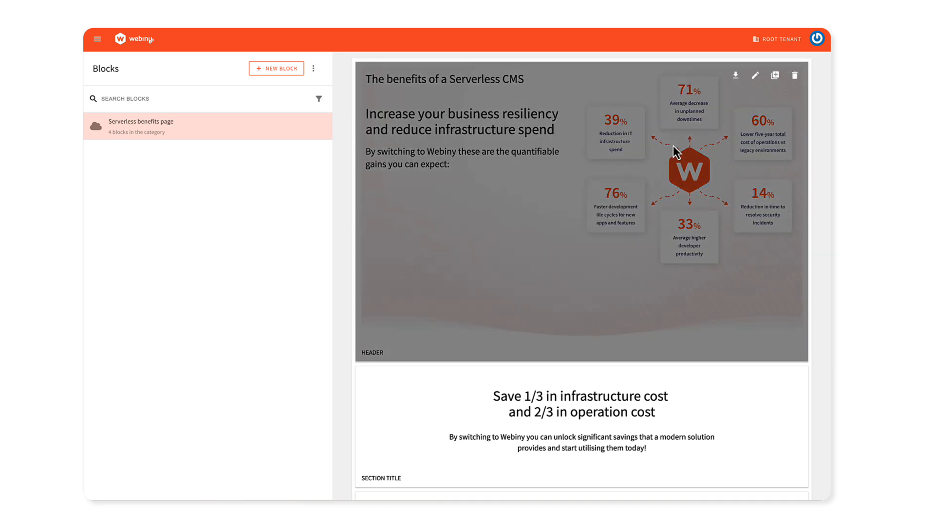
scroll(673, 145, "down", 10)
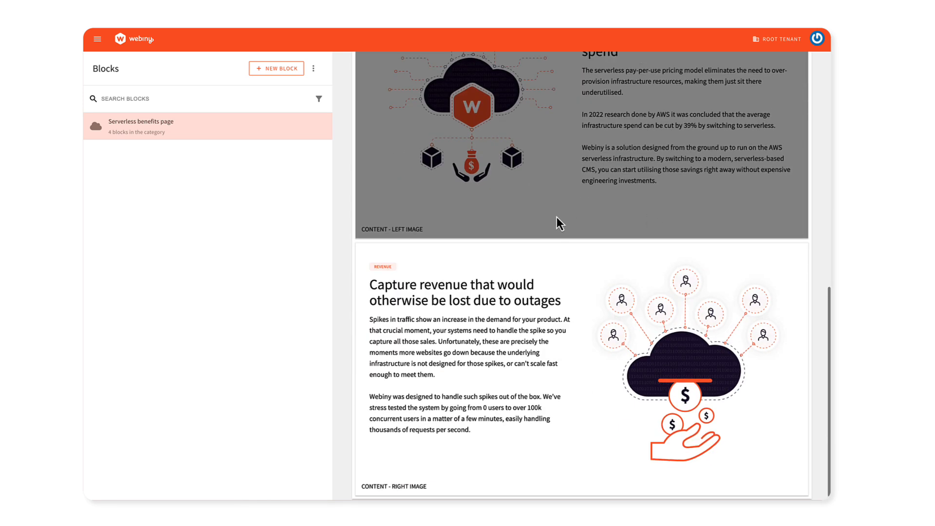
scroll(577, 272, "up", 10)
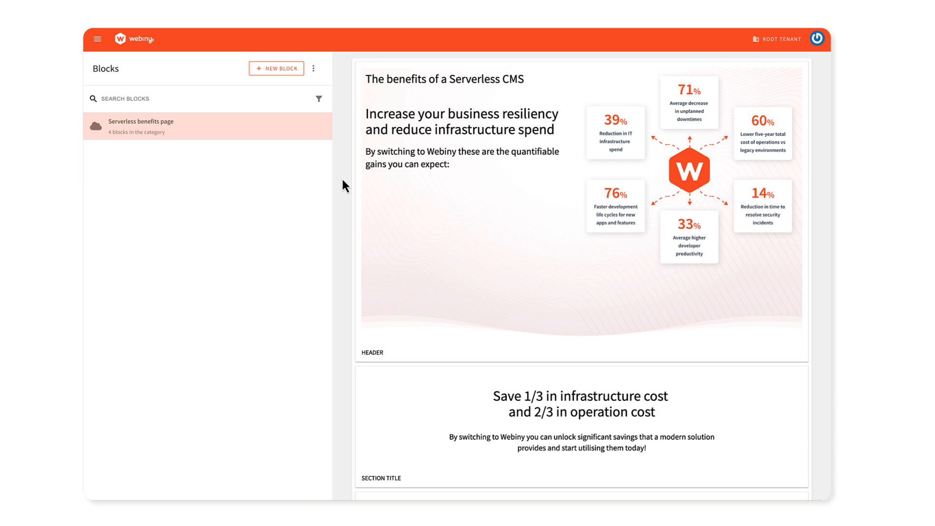
Compare the styling of the original Serverless benefits page blocks in the source project with the imported copies.
key("alt+Tab")
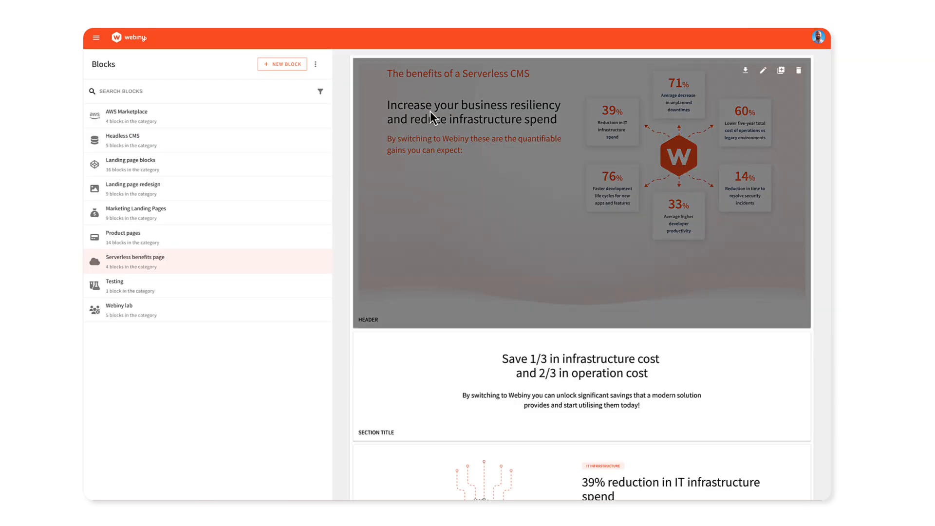
scroll(623, 381, "down", 3)
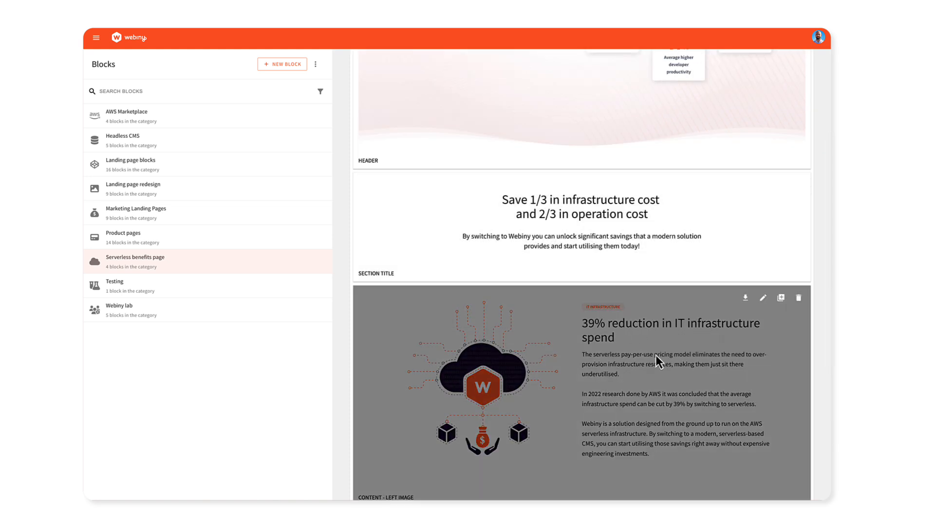
scroll(681, 379, "down", 2)
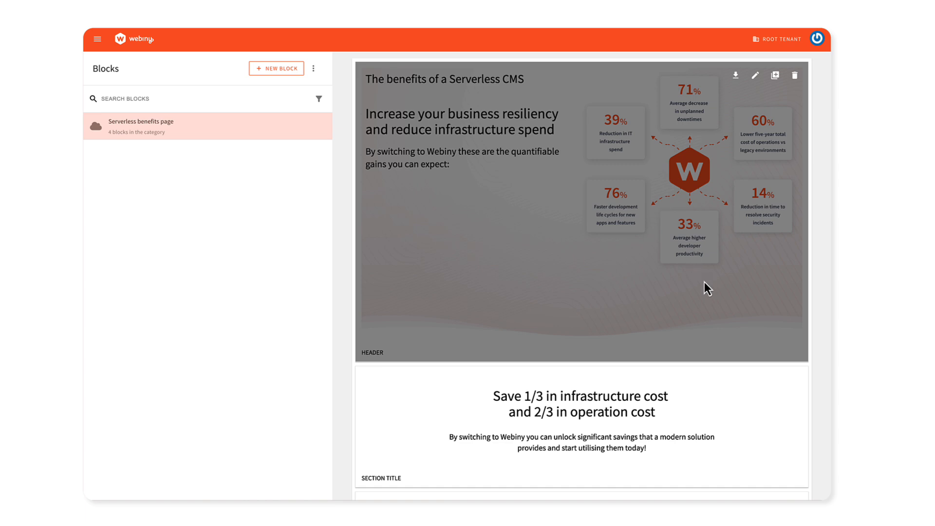
scroll(661, 283, "down", 8)
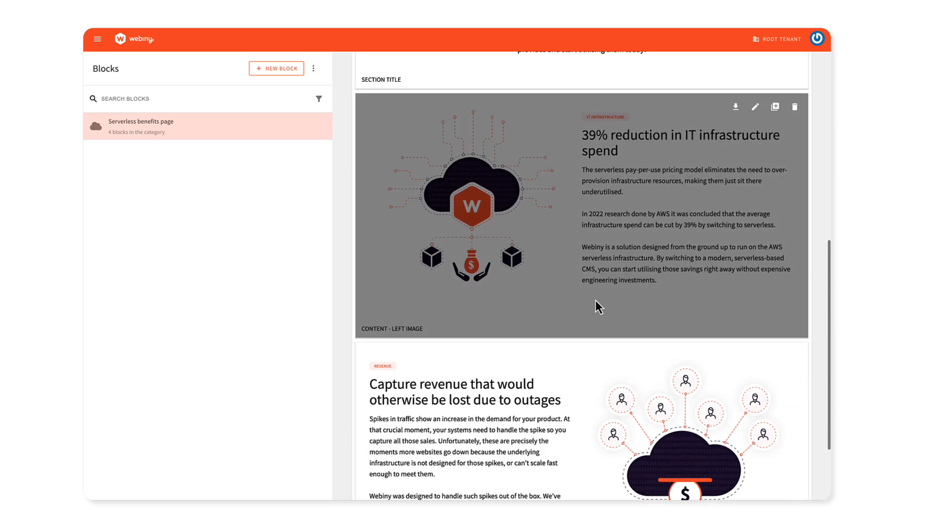
scroll(595, 300, "down", 2)
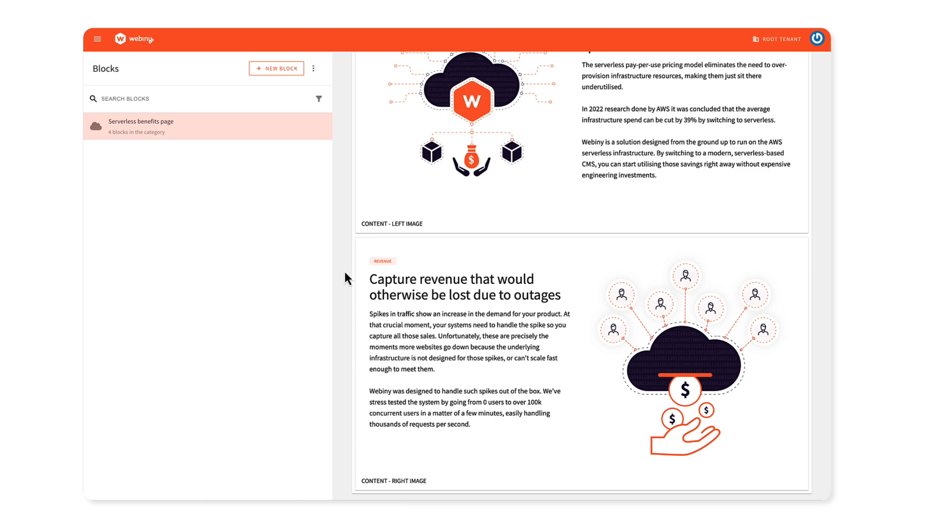
scroll(345, 273, "up", 10)
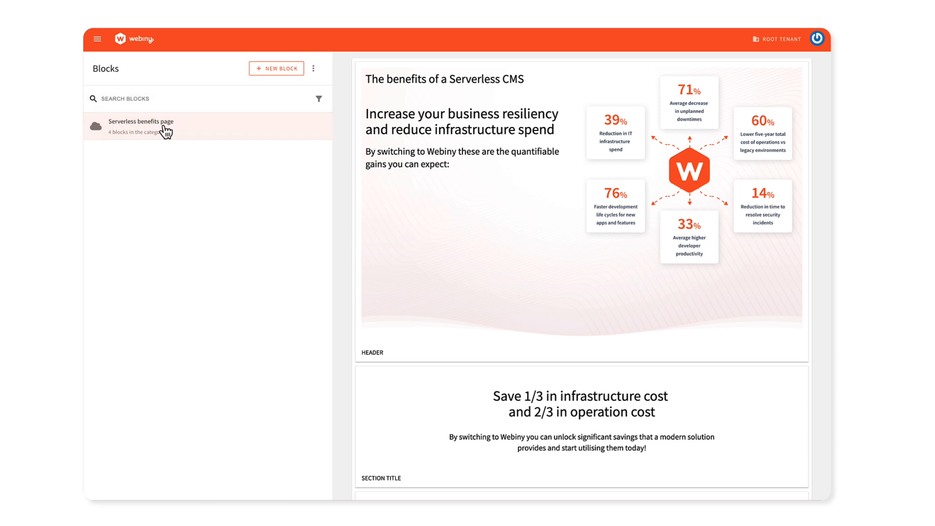
Create a new page in Page Builder using the blank page template.
left_click(101, 40)
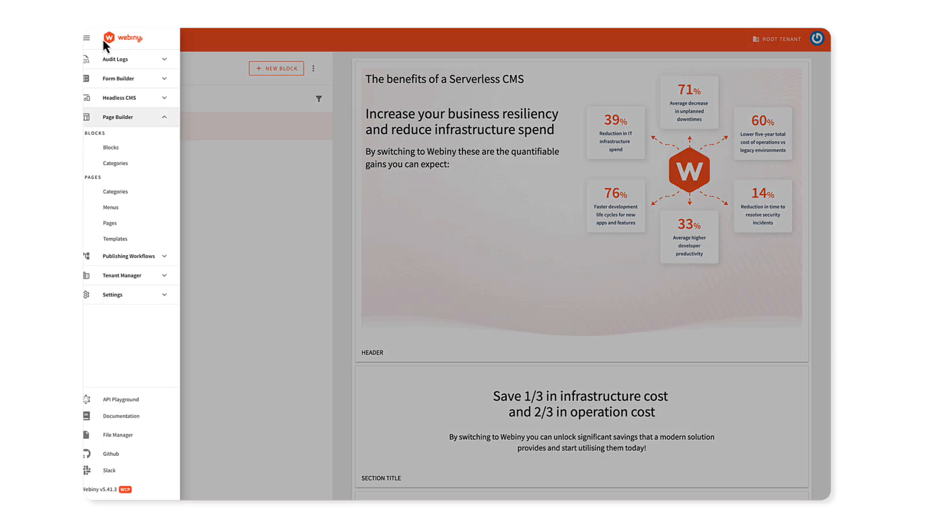
left_click(144, 225)
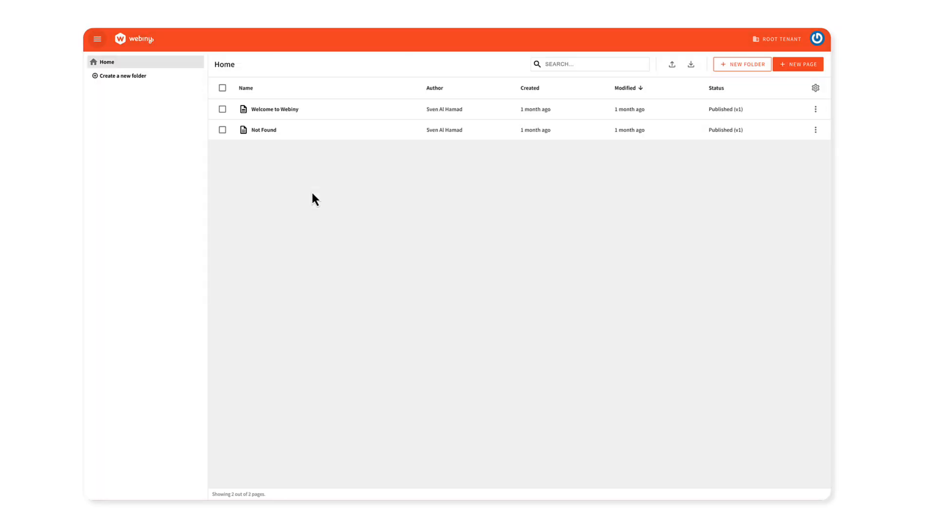
left_click(790, 72)
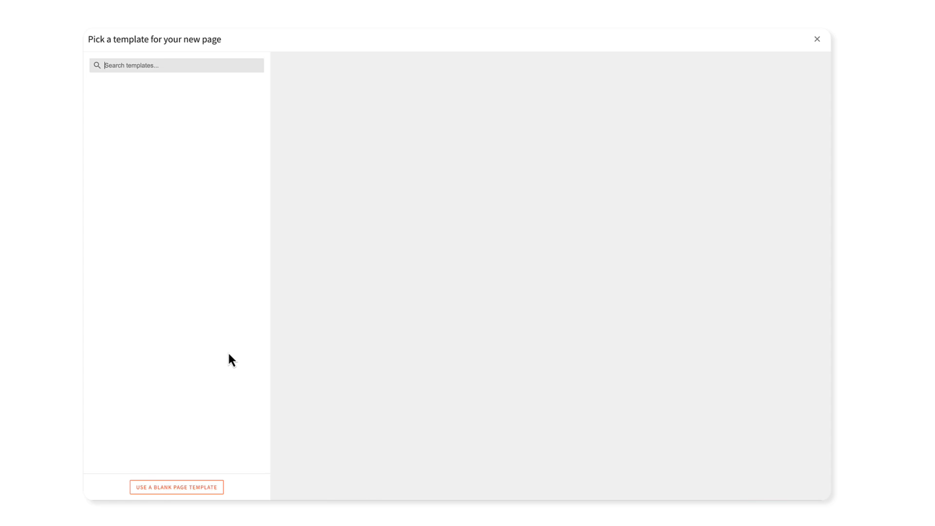
left_click(177, 489)
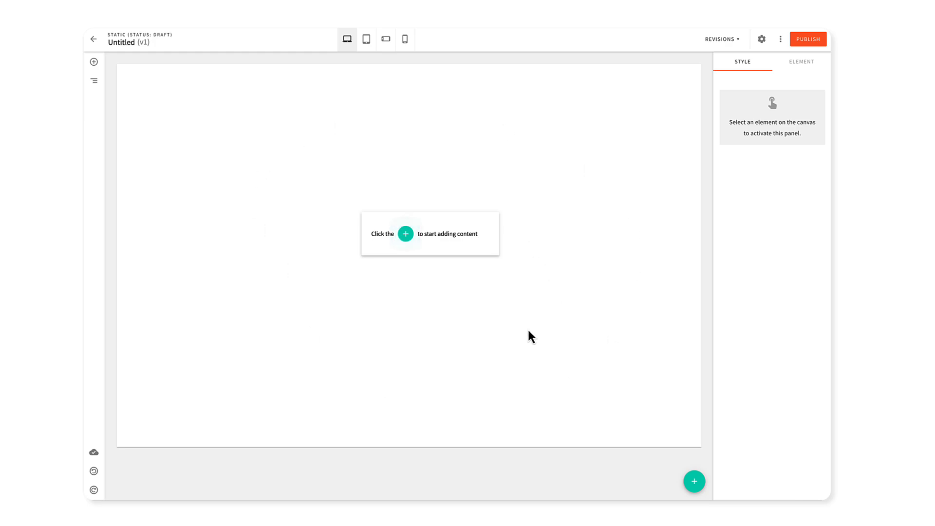
Rename the untitled page as "Demo page".
left_click(128, 42)
type("De")
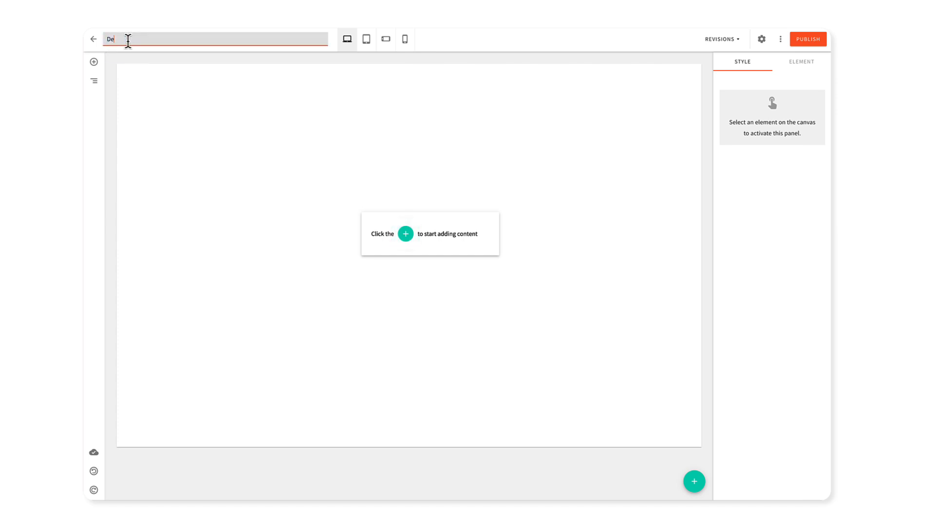
type("mopage")
key("Return")
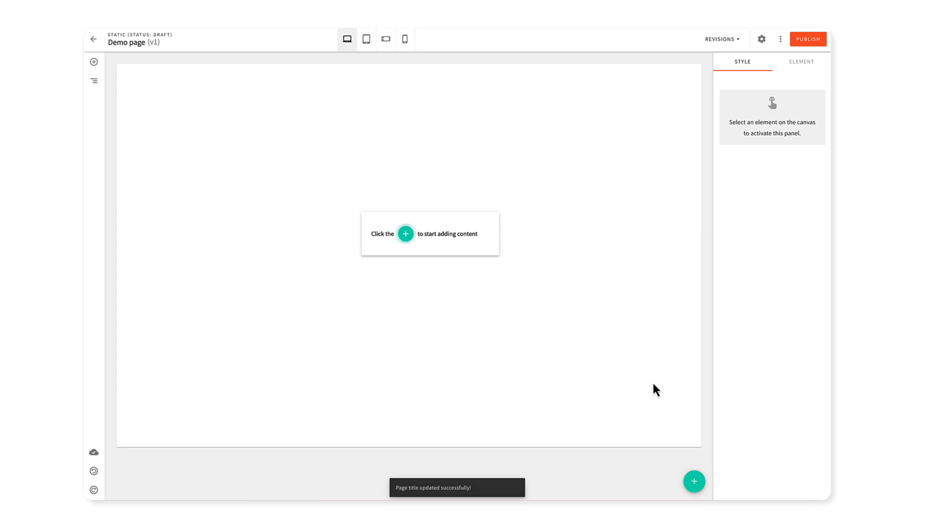
Add the imported Header block, "The benefits of a Serverless CMS", to the demo page.
left_click(694, 481)
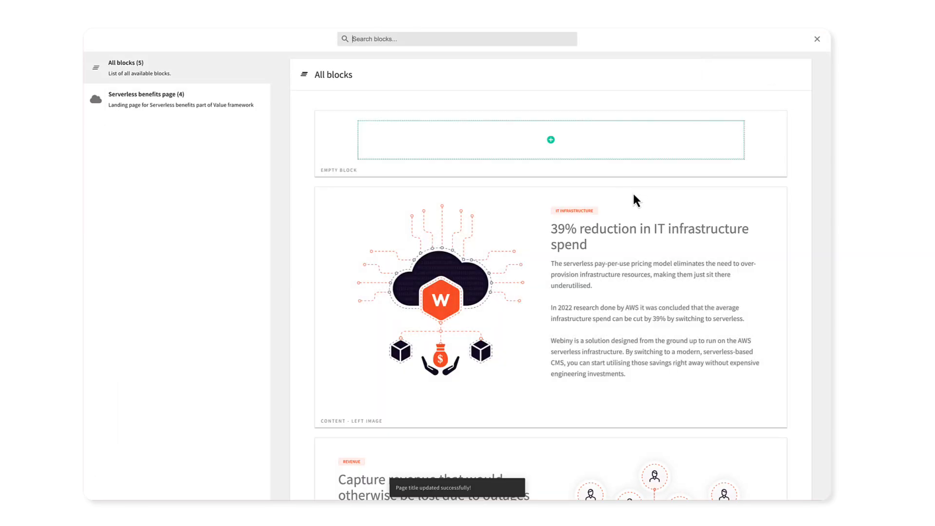
scroll(729, 233, "down", 10)
scroll(729, 231, "down", 3)
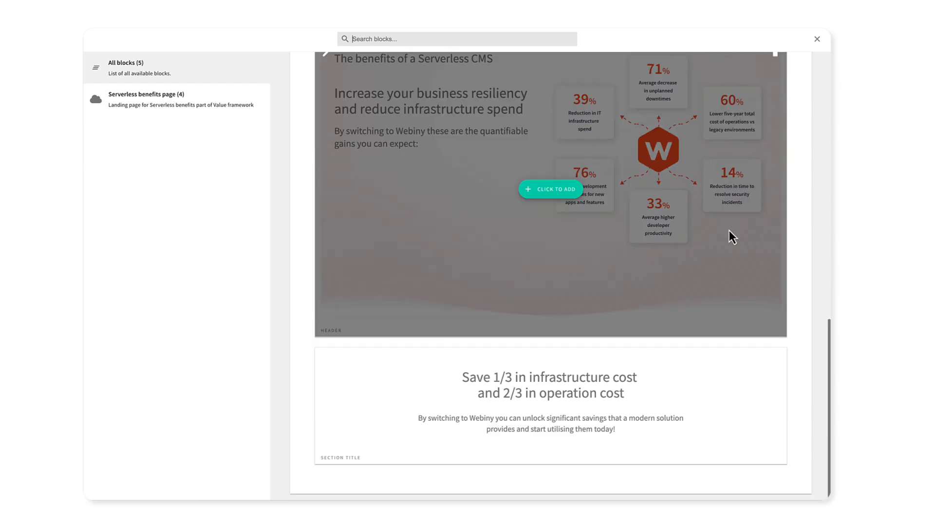
left_click(569, 192)
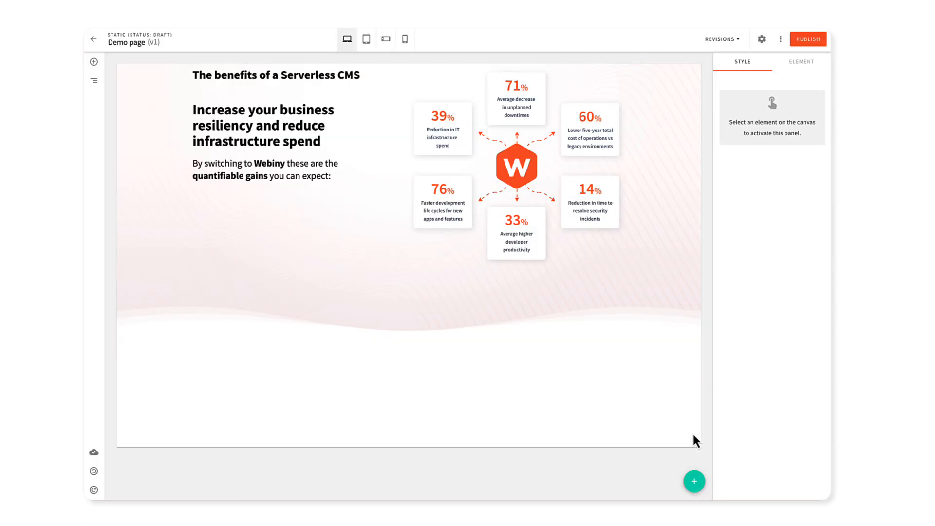
Add the imported "Content - left image" and "Content - right image" blocks below the header on the demo page.
left_click(694, 482)
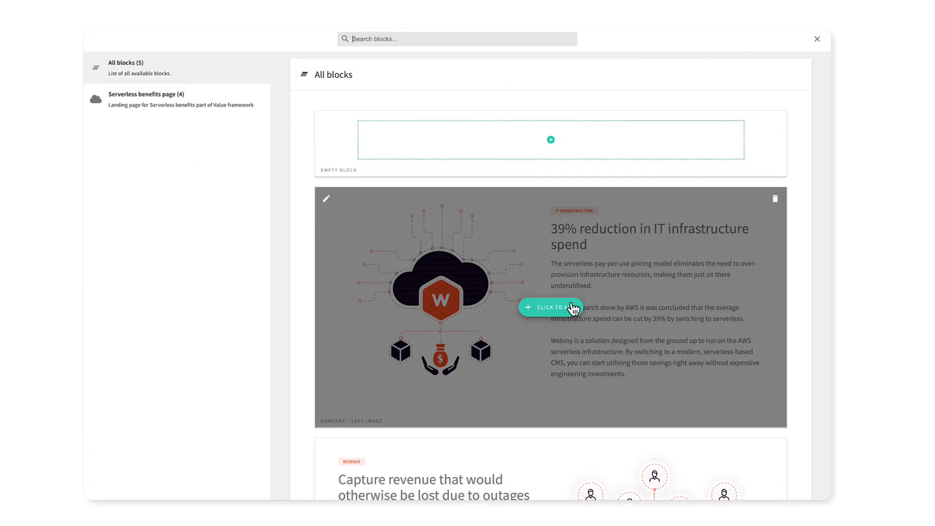
left_click(573, 308)
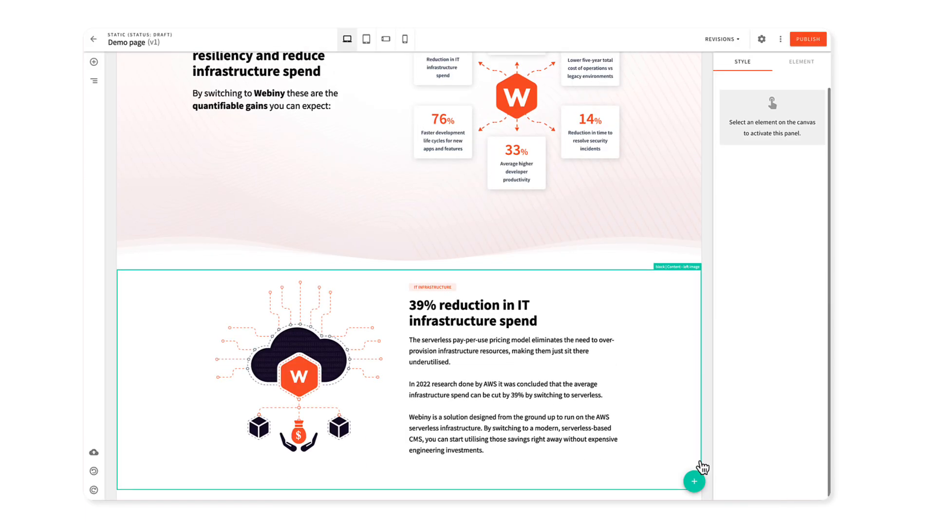
left_click(695, 481)
scroll(589, 263, "down", 5)
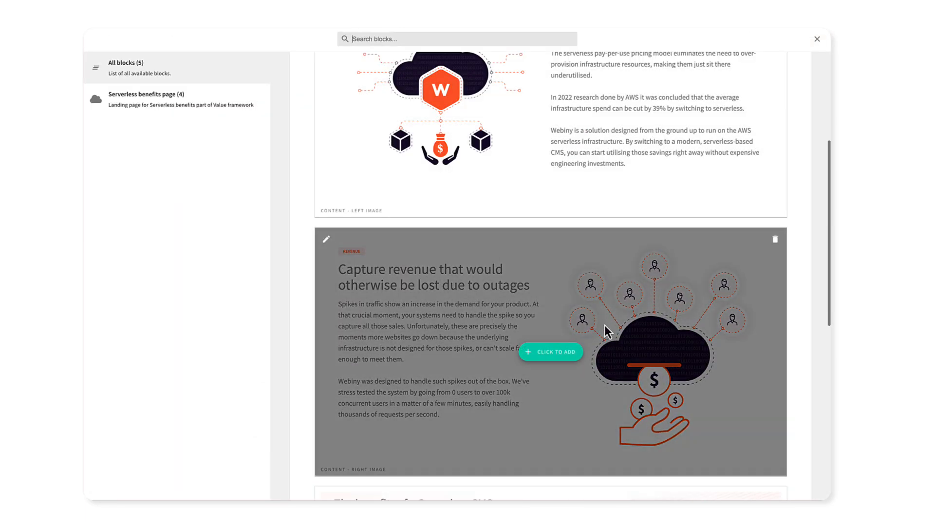
left_click(560, 350)
Add the imported section title block, "Save 1/3 in infrastructure cost and 2/3 in operation cost", to the end of the page.
left_click(695, 481)
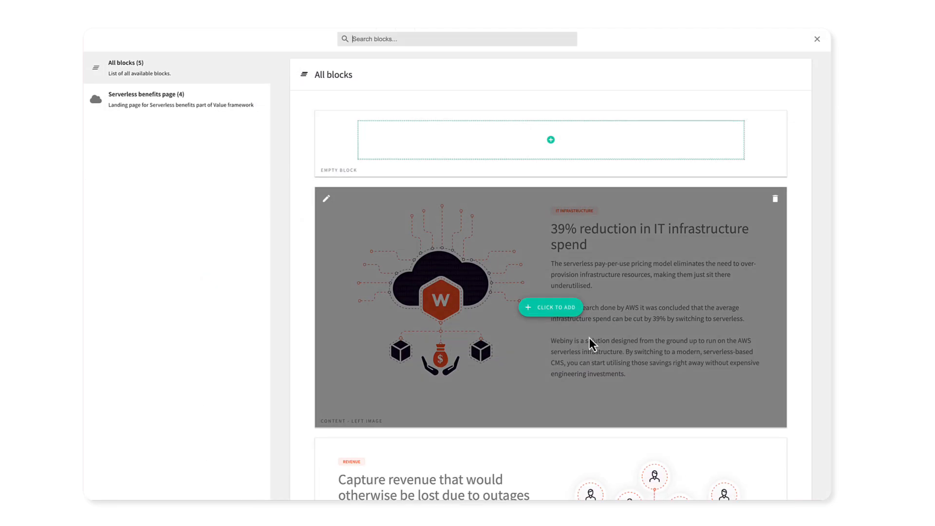
scroll(589, 338, "down", 5)
scroll(589, 337, "down", 6)
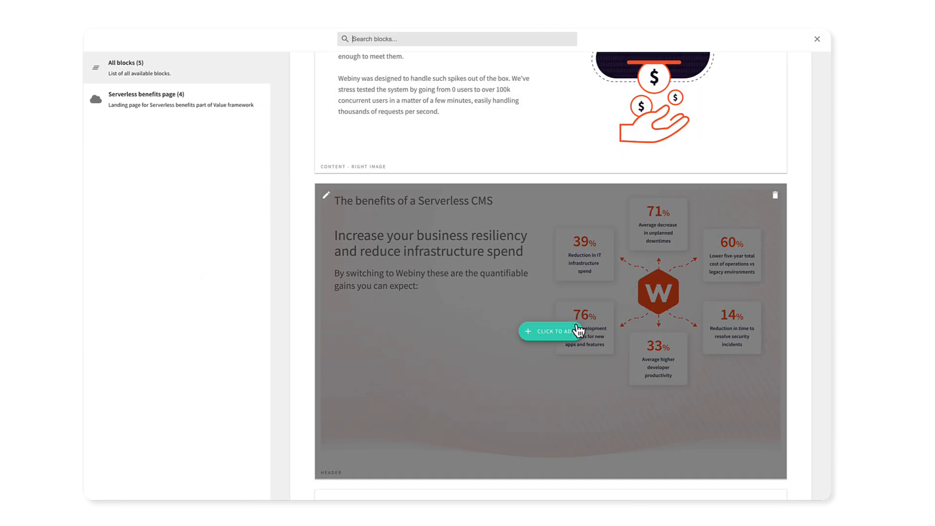
scroll(582, 350, "up", 1)
left_click(566, 425)
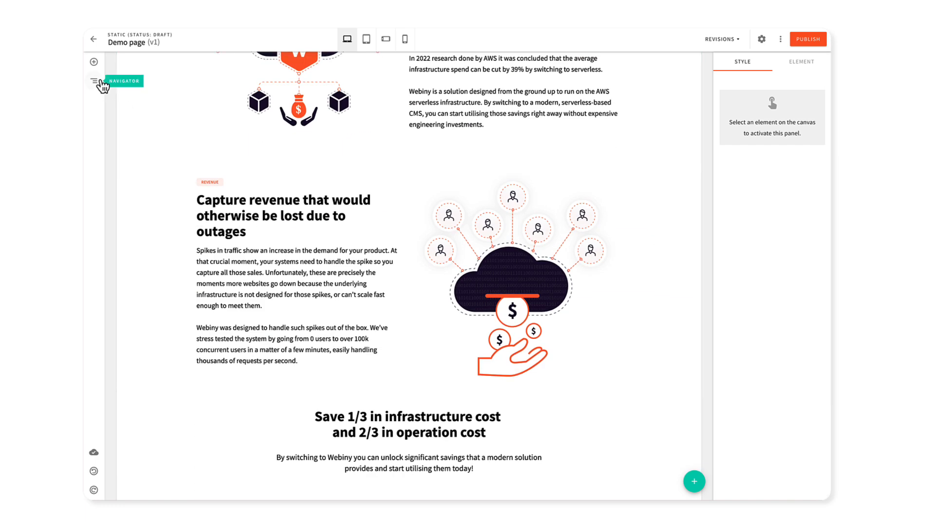
Move the section title block directly below the header block, and delete it from the page.
left_click(95, 81)
left_click_drag(209, 119, 205, 91)
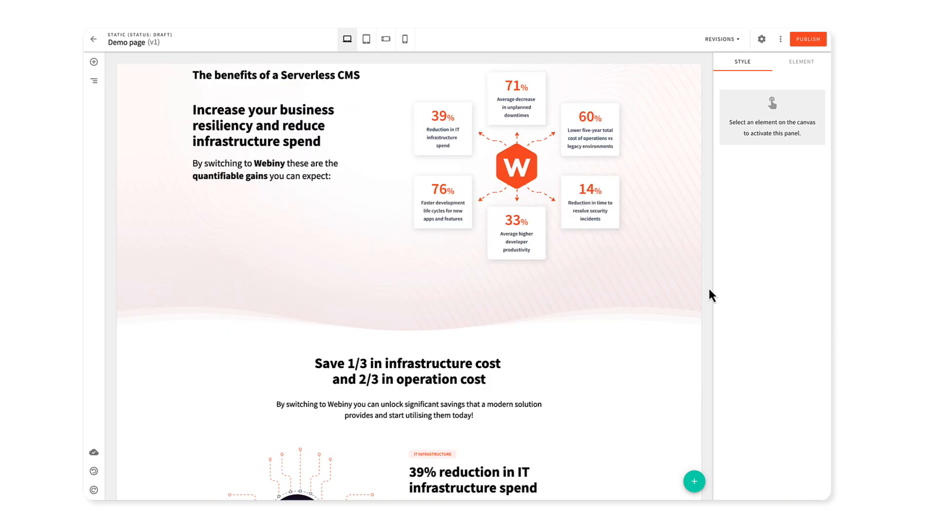
left_click(538, 367)
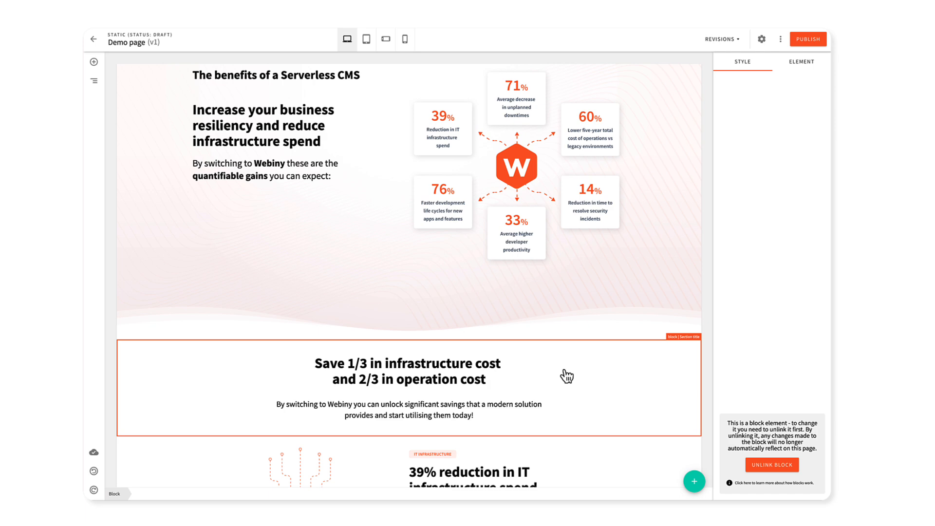
key("Delete")
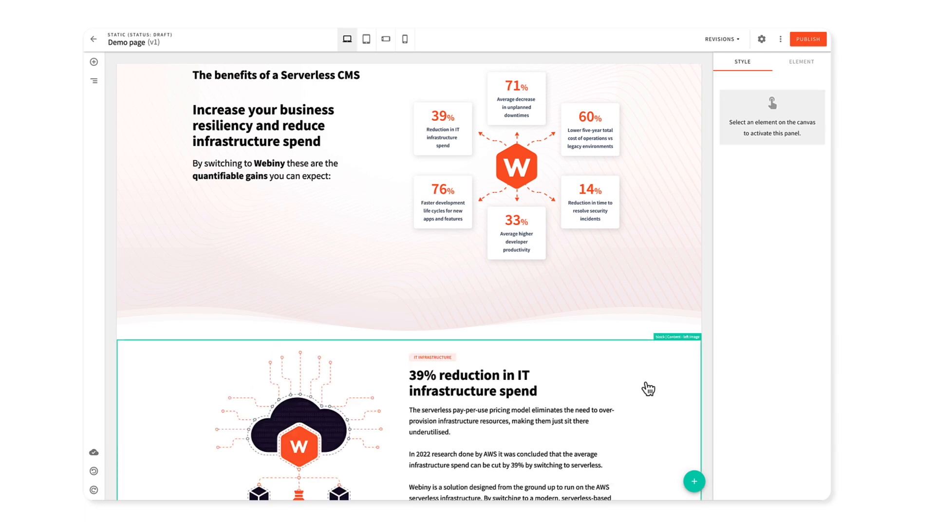
Add an empty block at the end of the page and set its element ID to cta-block.
left_click(694, 481)
left_click(560, 146)
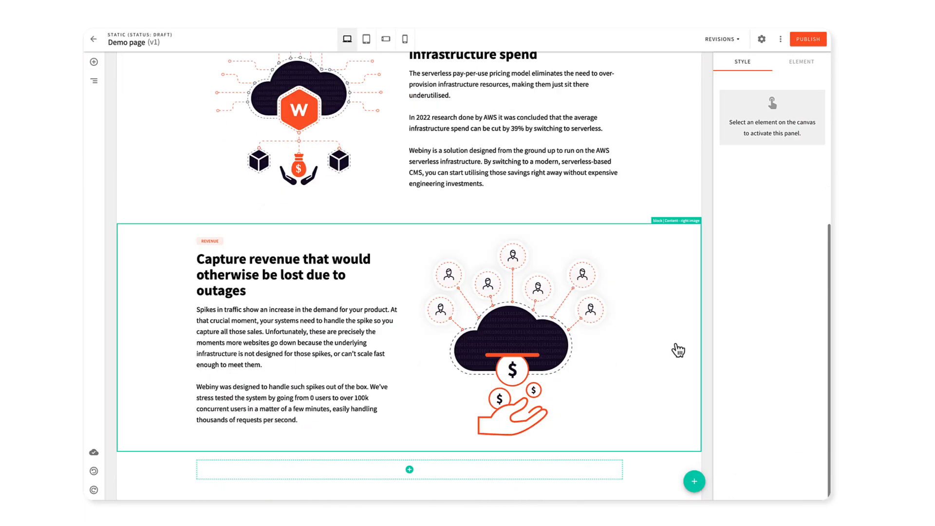
left_click(655, 470)
left_click(771, 117)
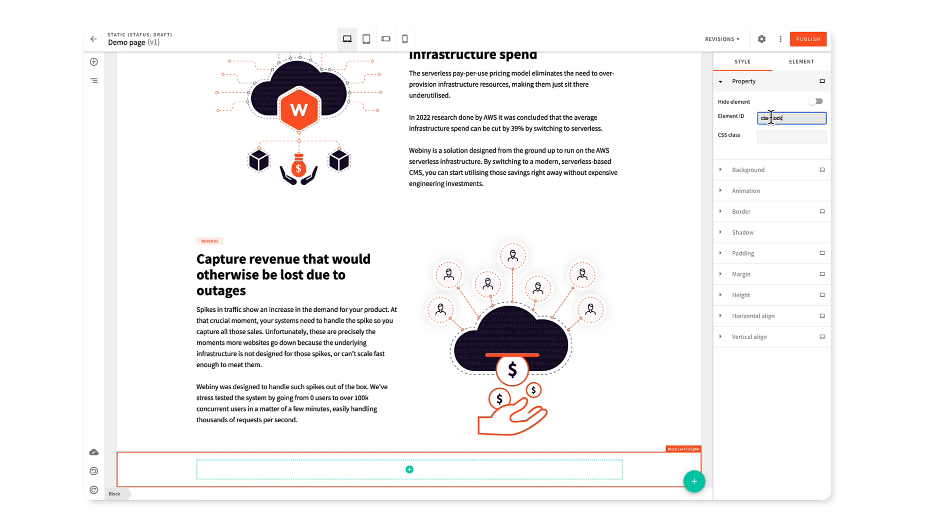
left_click(712, 151)
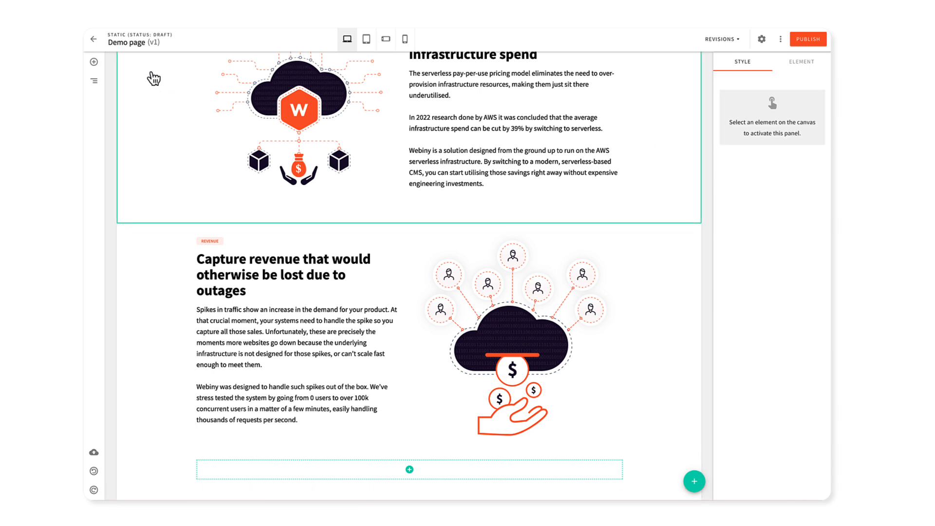
Move the cta-block element directly below the header block in the page structure.
left_click(96, 82)
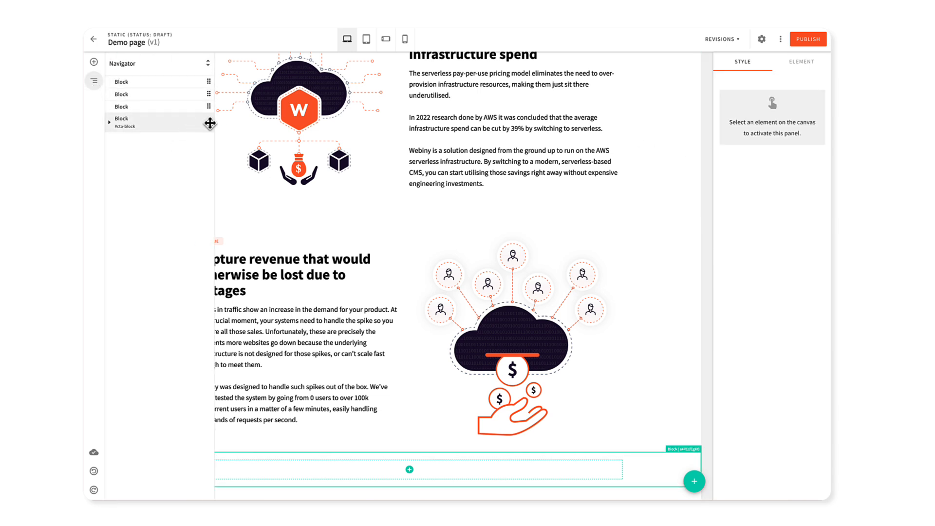
left_click_drag(209, 123, 206, 92)
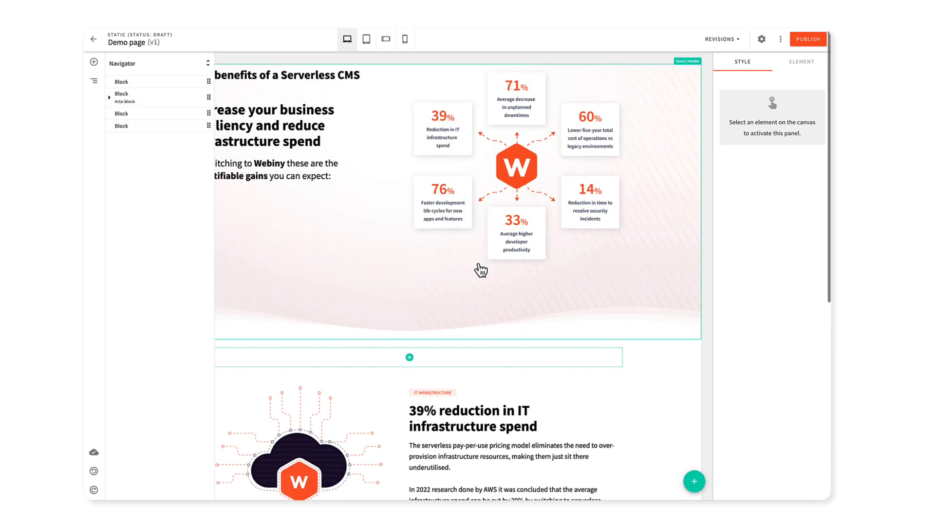
left_click(96, 82)
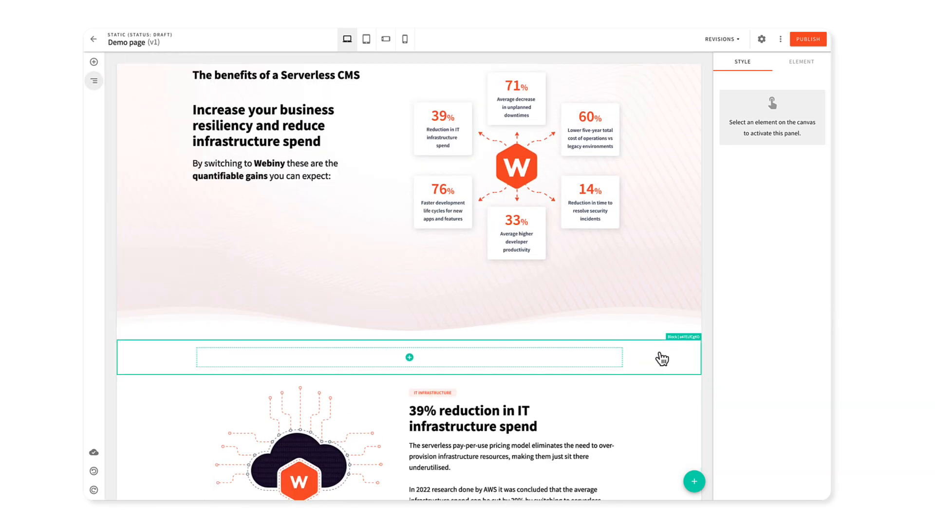